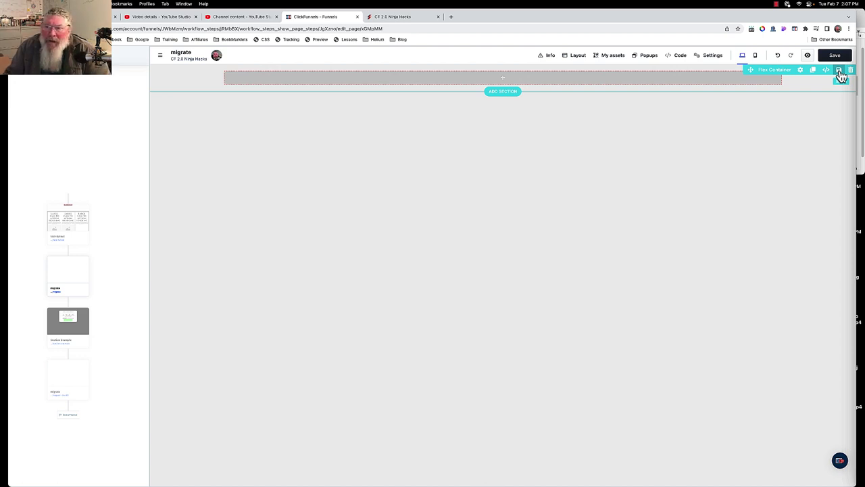
Step: Place a blank Flex Container in the empty row and duplicate it into three stacked rows
click(504, 80)
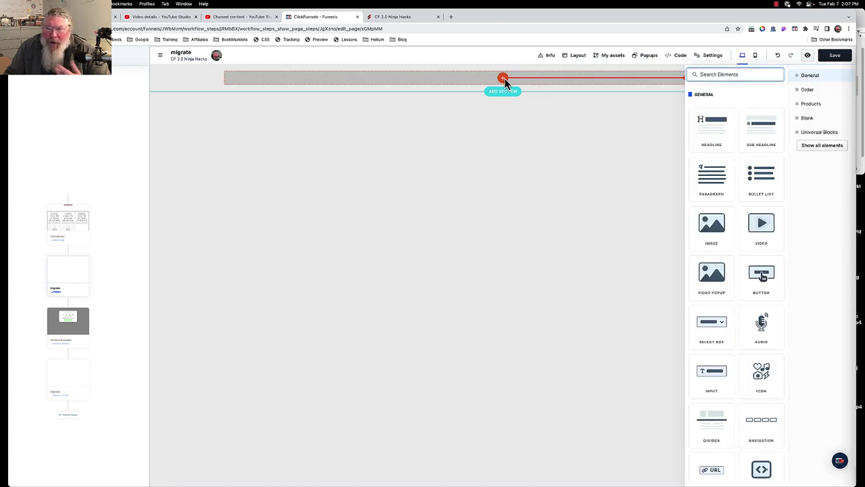
click(807, 120)
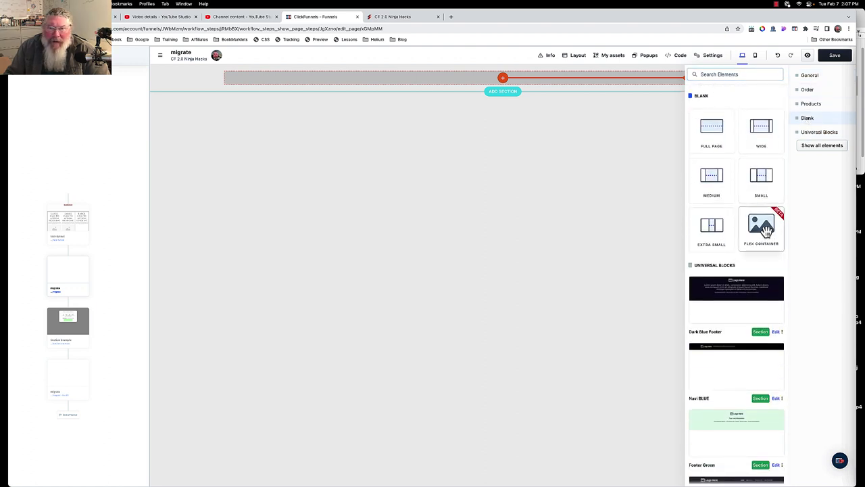
drag(766, 230, 524, 127)
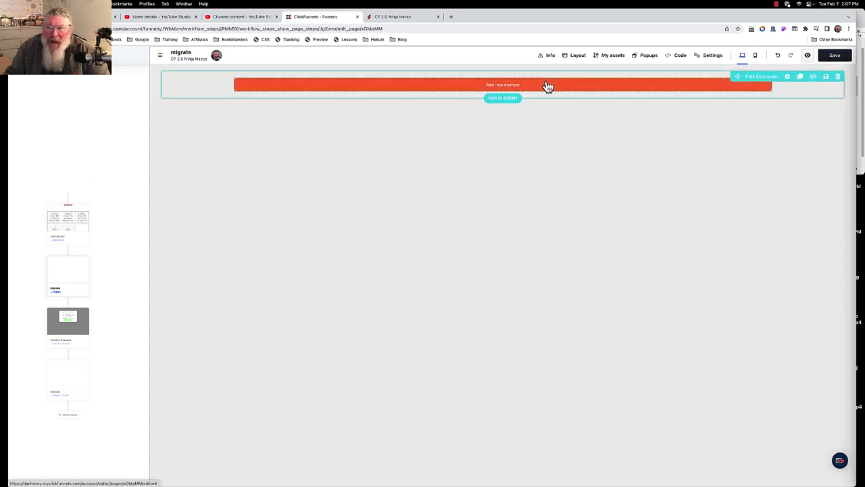
click(800, 80)
click(800, 80)
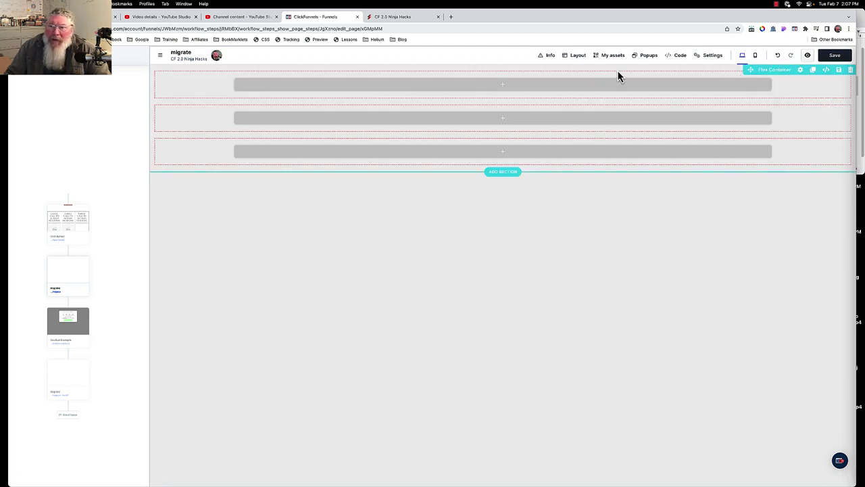
Step: Add a chart Icon to the top row, clone it twice, and move the copies into rows two and three
click(503, 85)
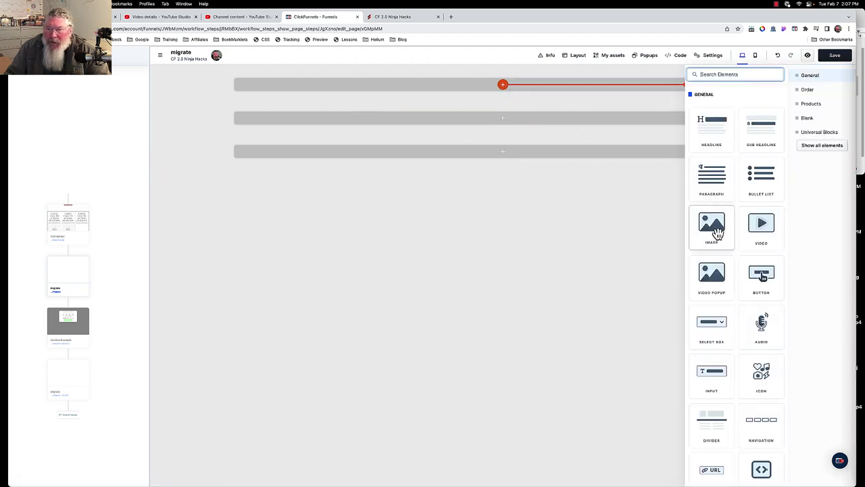
drag(761, 381, 509, 93)
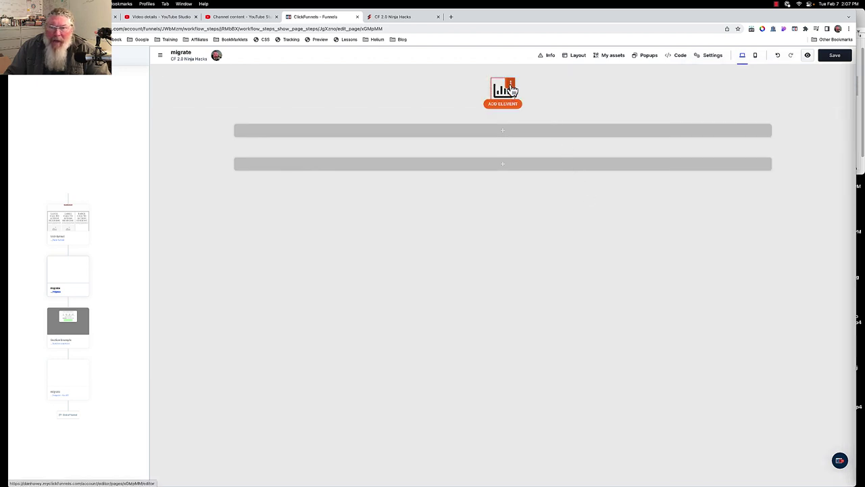
click(510, 85)
click(483, 122)
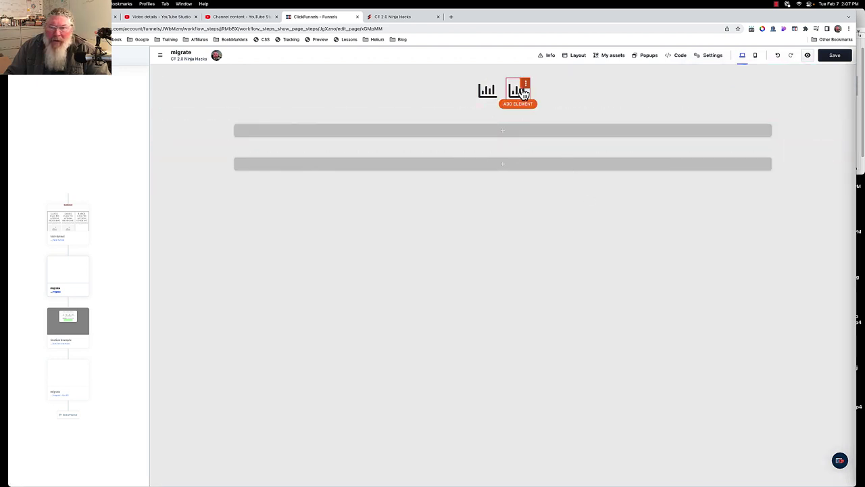
click(525, 83)
click(500, 120)
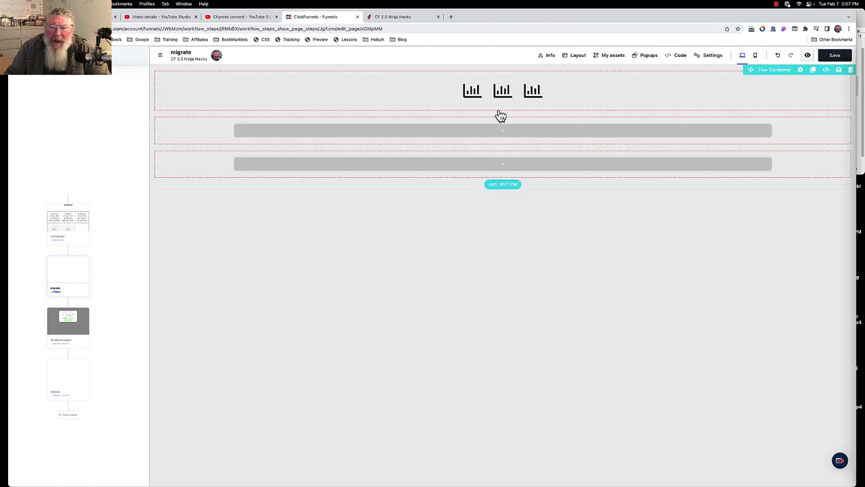
drag(502, 88, 499, 135)
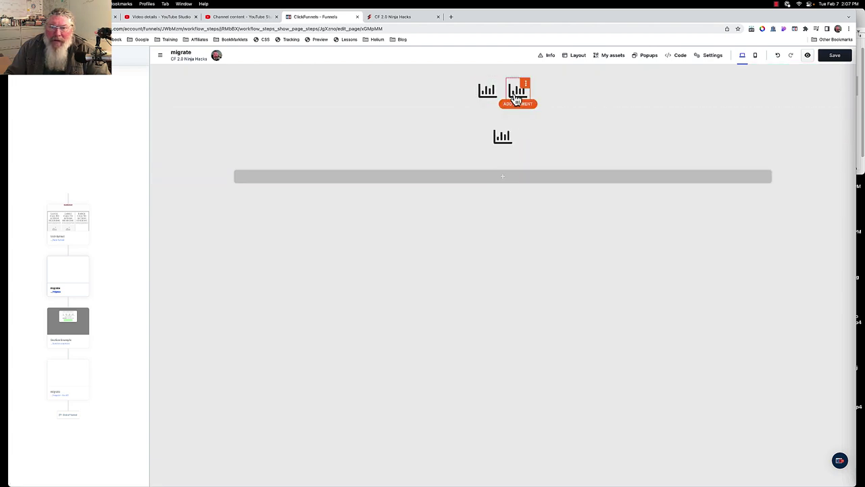
drag(518, 91, 502, 181)
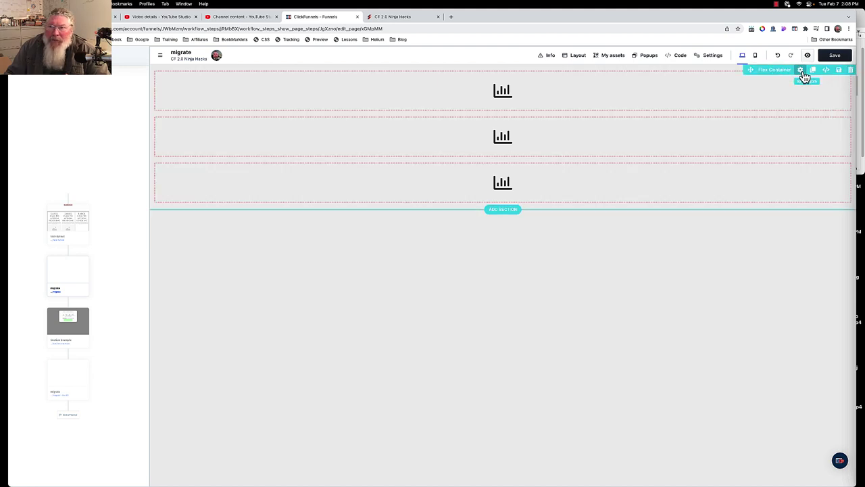
Step: Keep the outer flex container's Direction as row and set Wrap to No Wrap
click(801, 72)
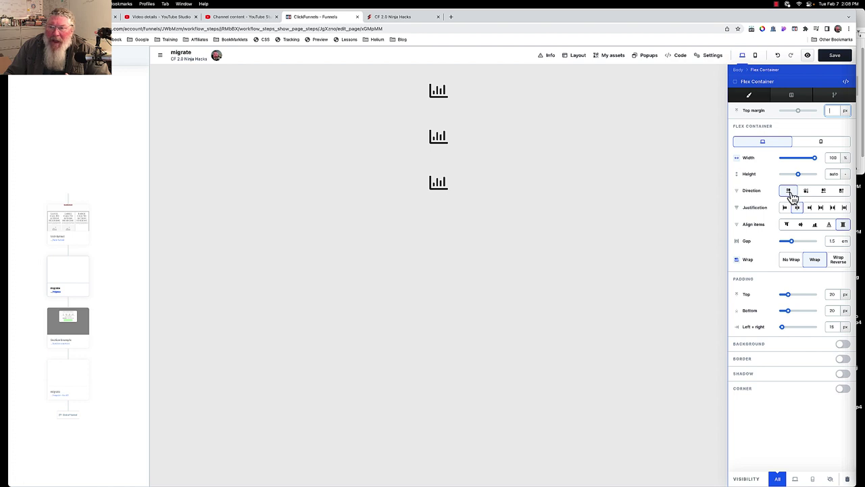
click(683, 128)
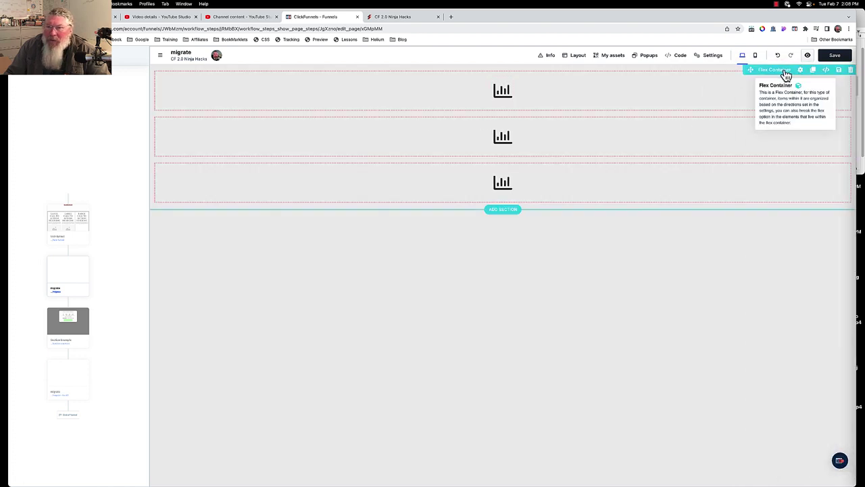
click(801, 71)
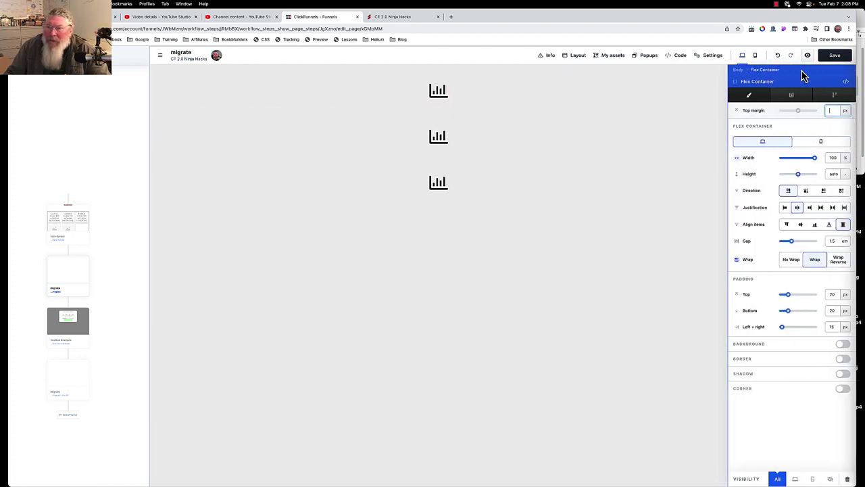
click(805, 191)
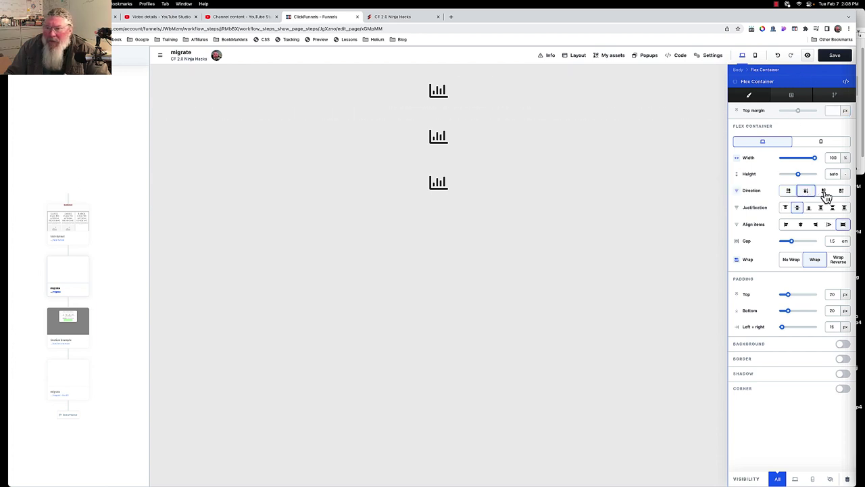
click(823, 192)
click(789, 193)
click(777, 4)
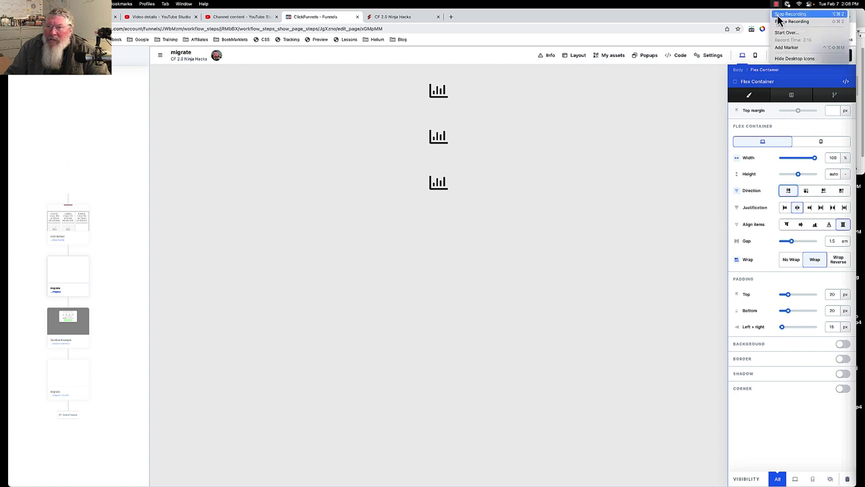
click(785, 22)
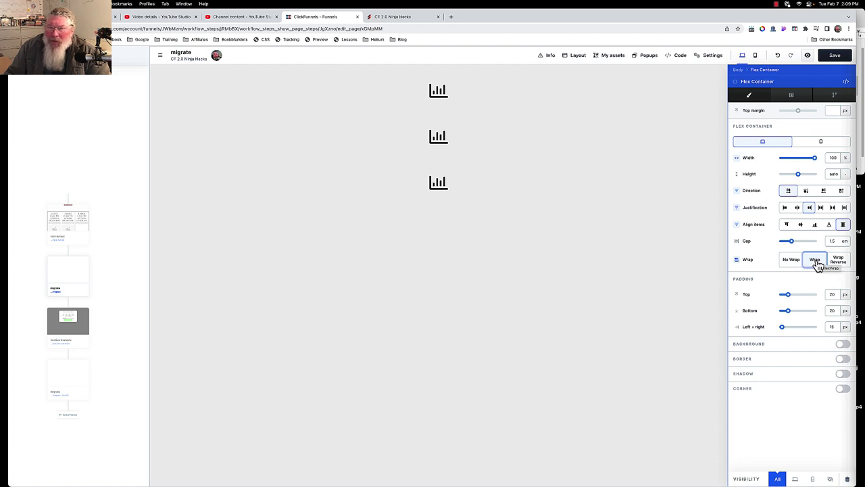
click(790, 264)
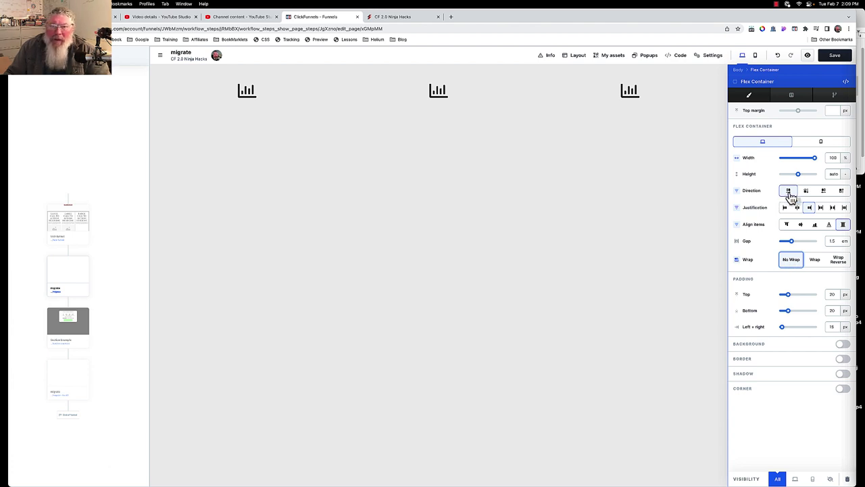
click(679, 177)
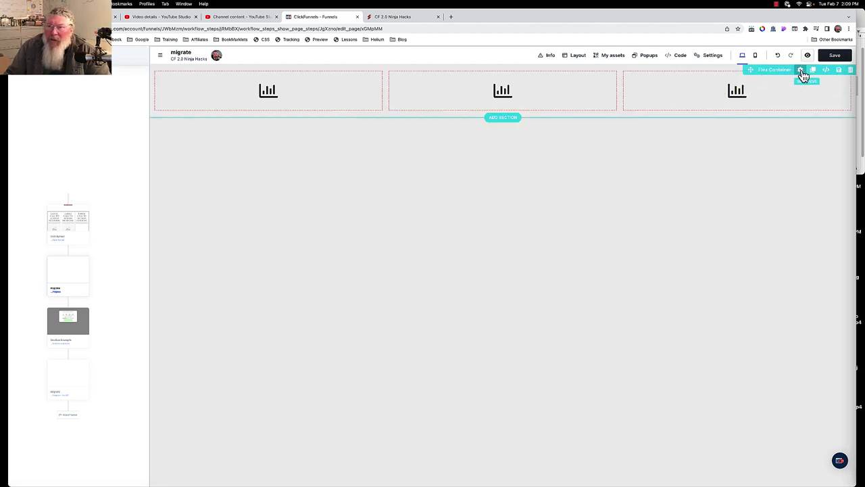
Step: Narrow the icon flex container to 30% width, then check it at phone width
click(801, 71)
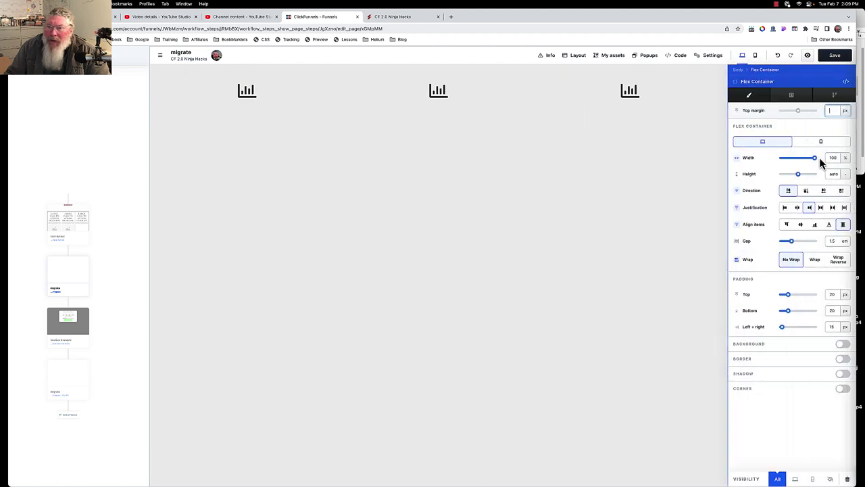
drag(816, 158, 794, 165)
click(656, 144)
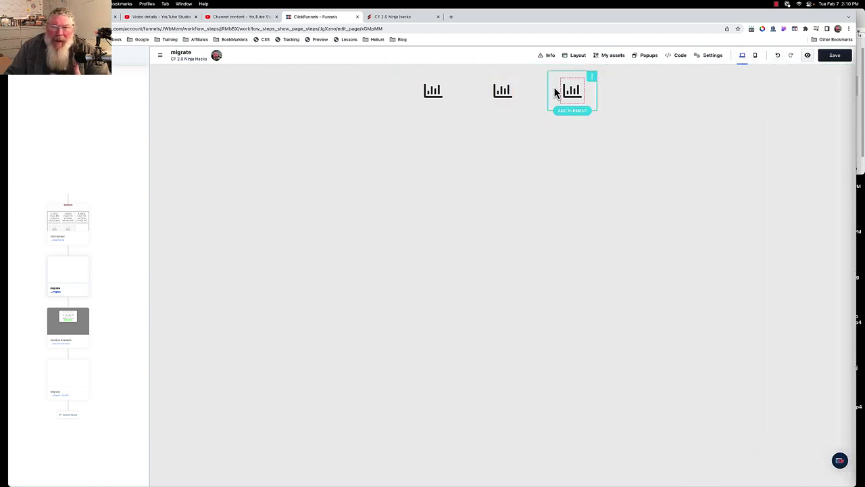
click(756, 59)
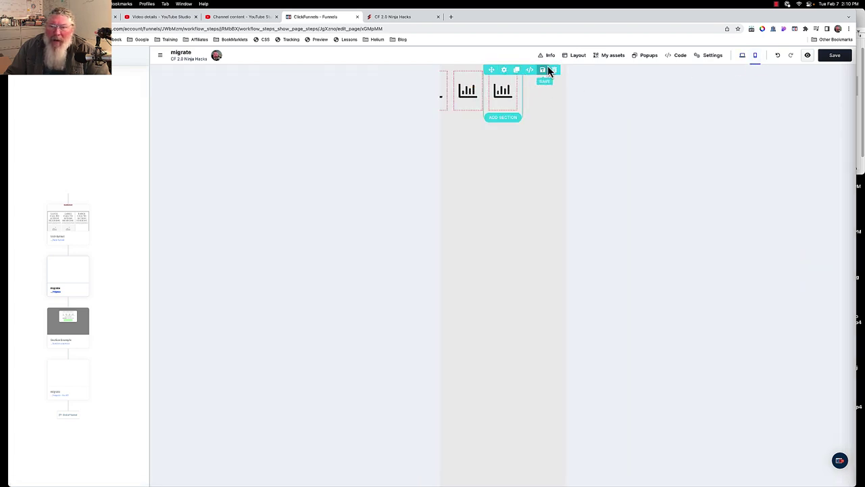
click(742, 56)
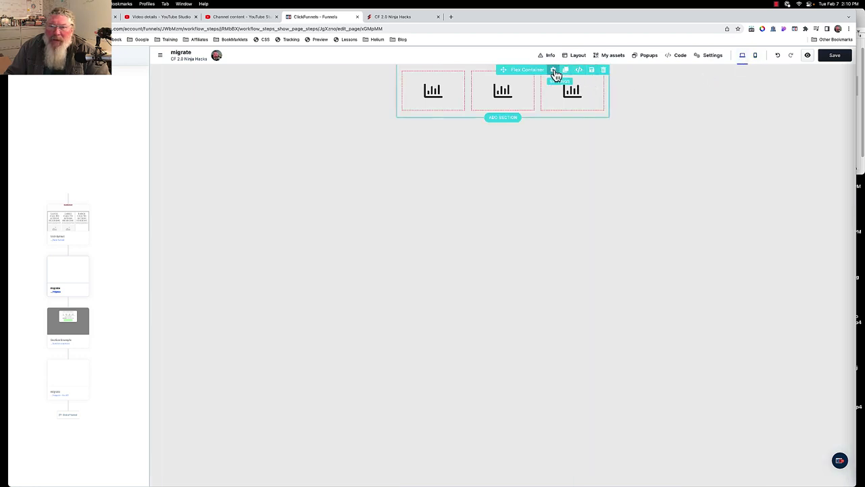
Step: Try a column Direction for mobile only, then keep the icons in a single row
click(555, 71)
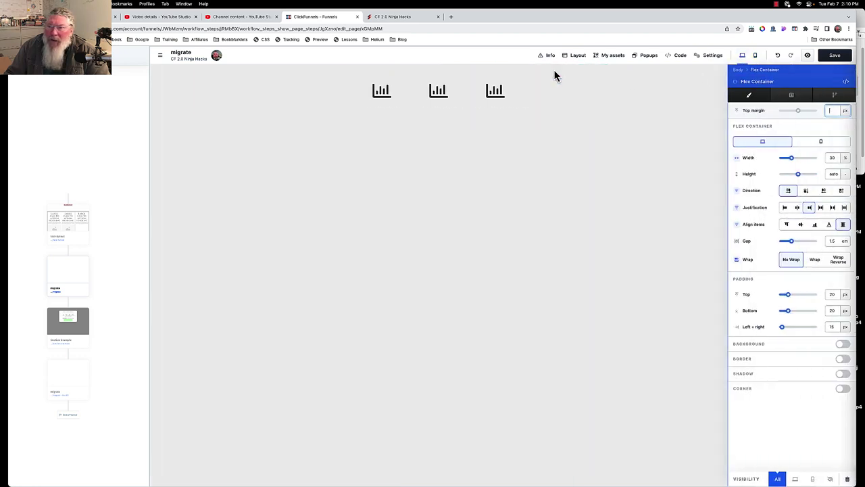
click(822, 146)
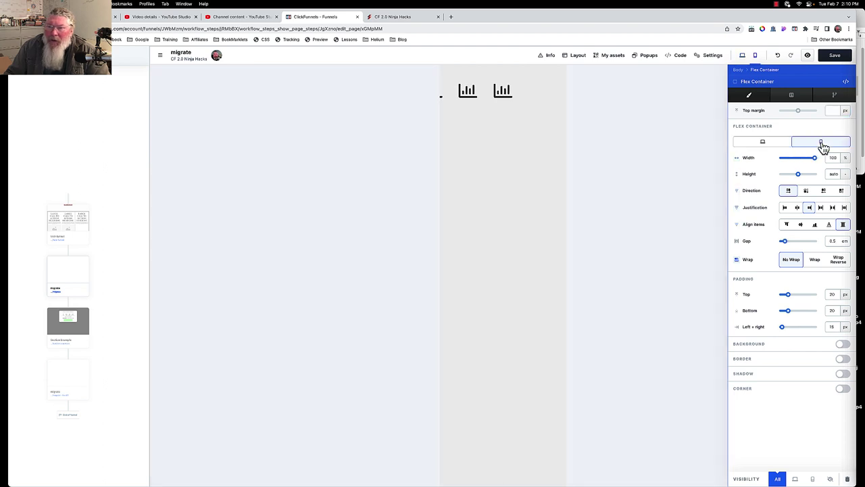
click(806, 192)
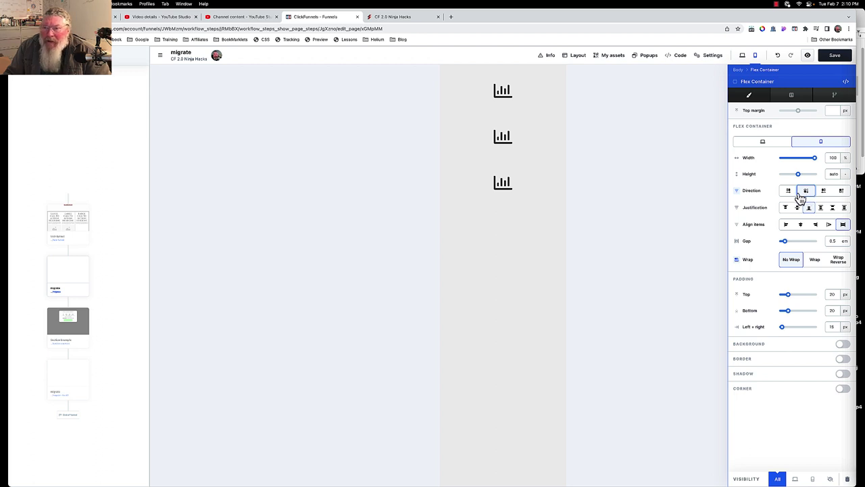
click(788, 191)
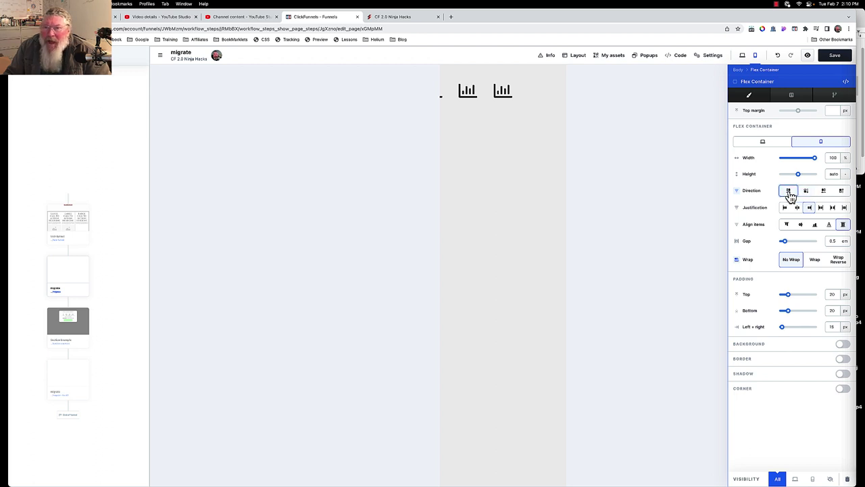
click(742, 54)
click(534, 138)
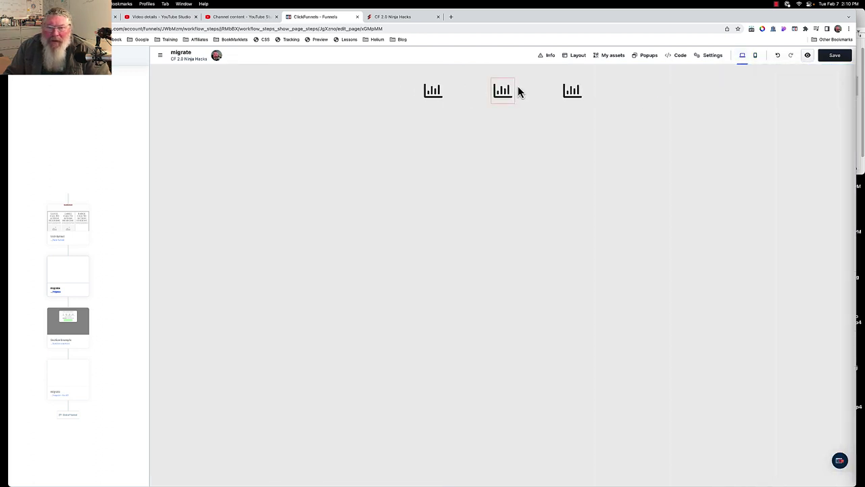
Step: Add a blank Full Page section below the icons with a 2 Columns row
click(505, 118)
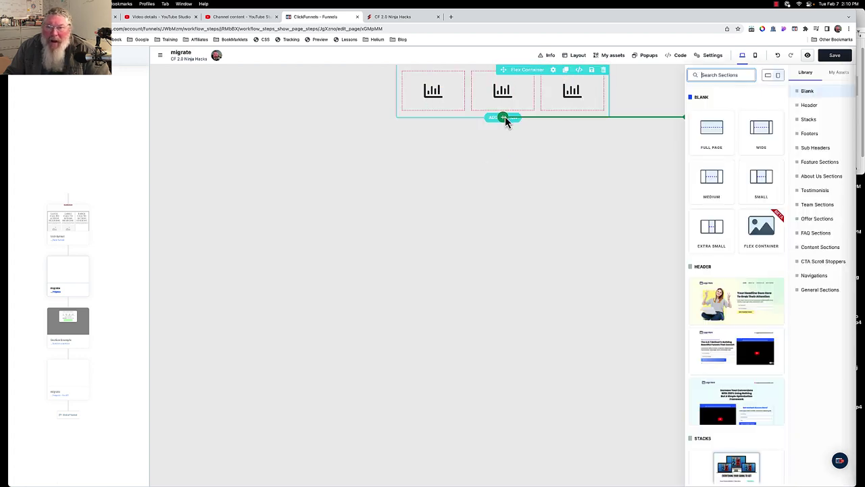
click(711, 132)
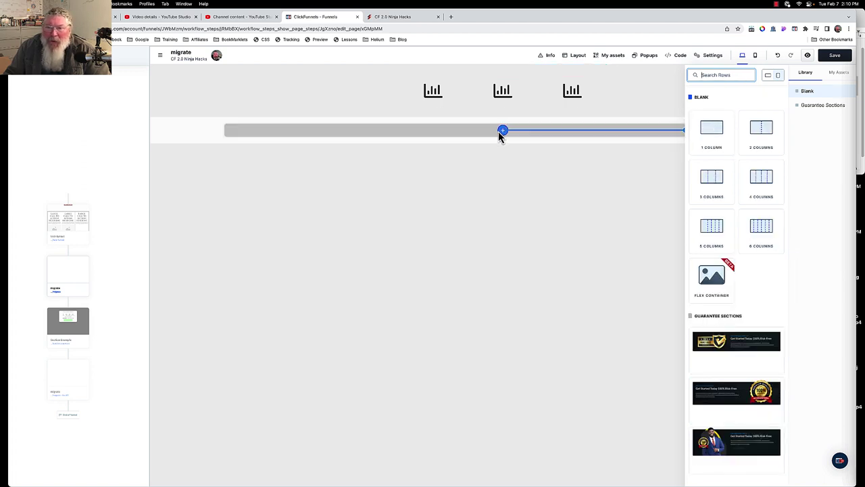
click(764, 130)
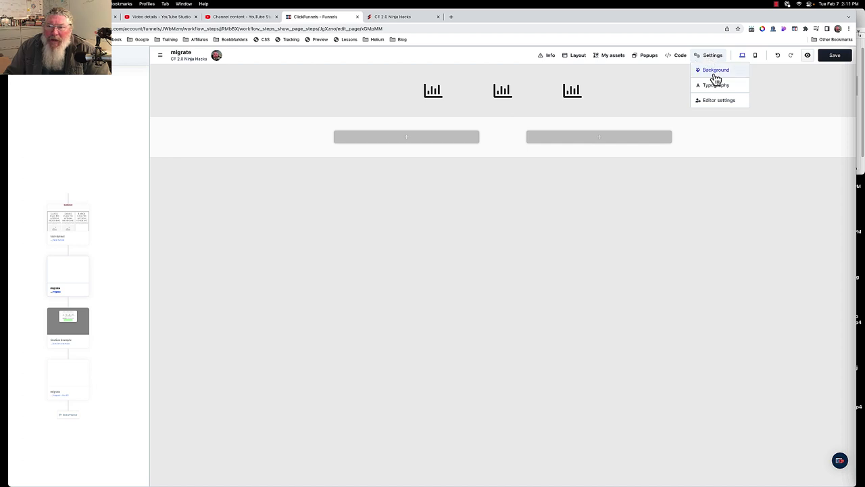
Step: Enable nested sections, put a Full Page section with a row in the right column, and move an icon into its second column
click(713, 102)
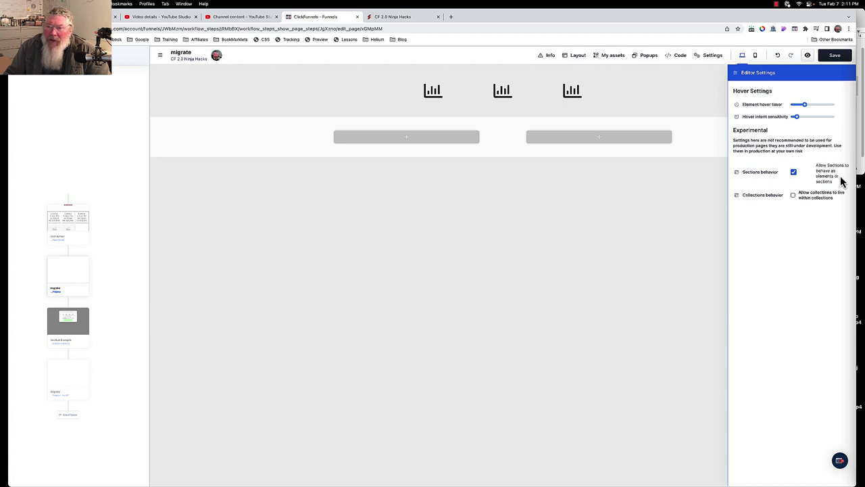
click(587, 138)
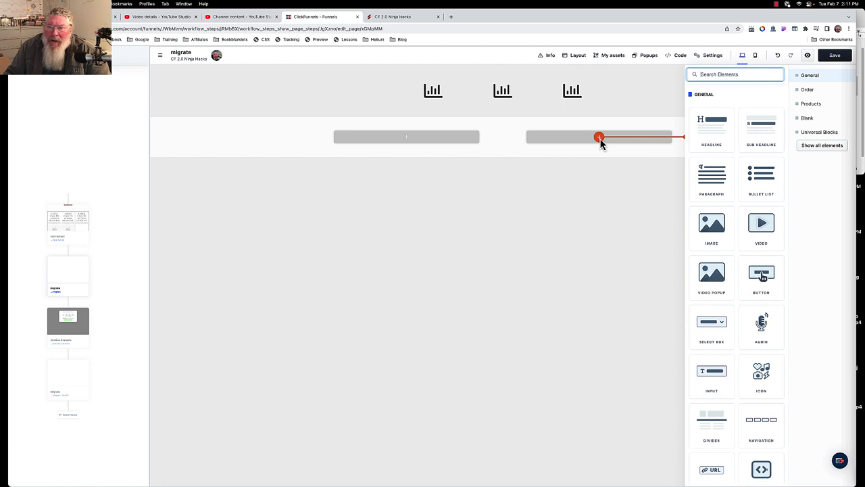
click(806, 119)
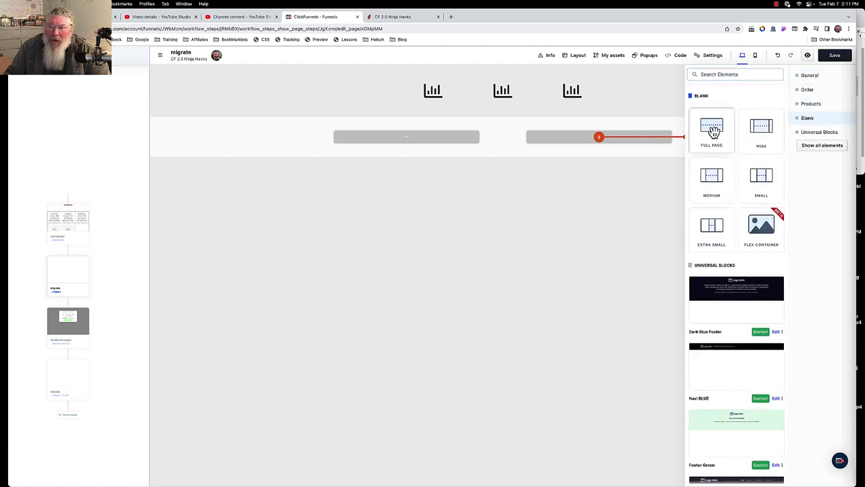
drag(713, 132, 714, 133)
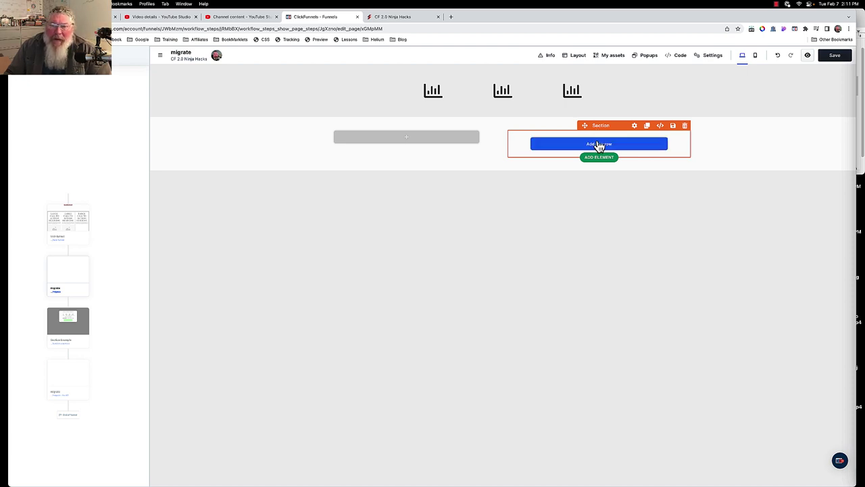
click(597, 145)
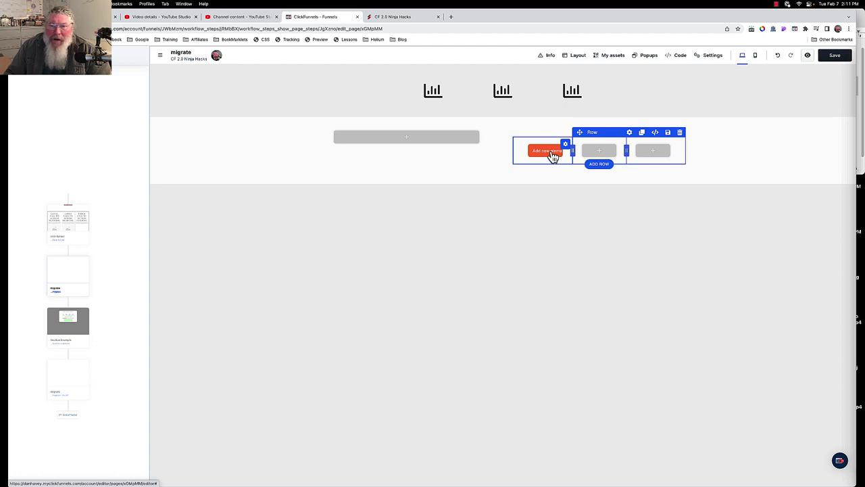
drag(435, 97, 541, 157)
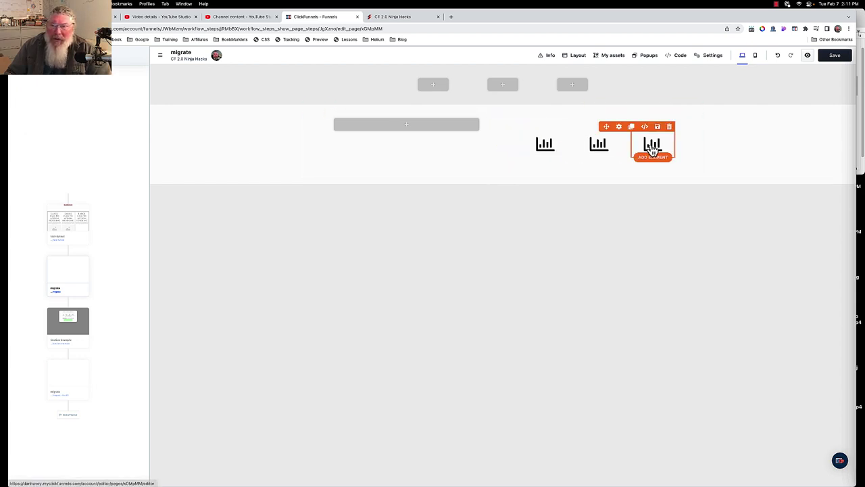
click(756, 57)
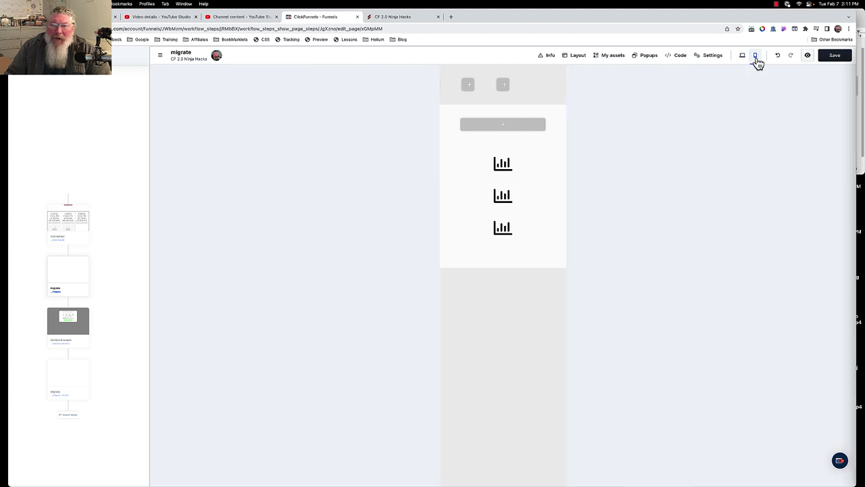